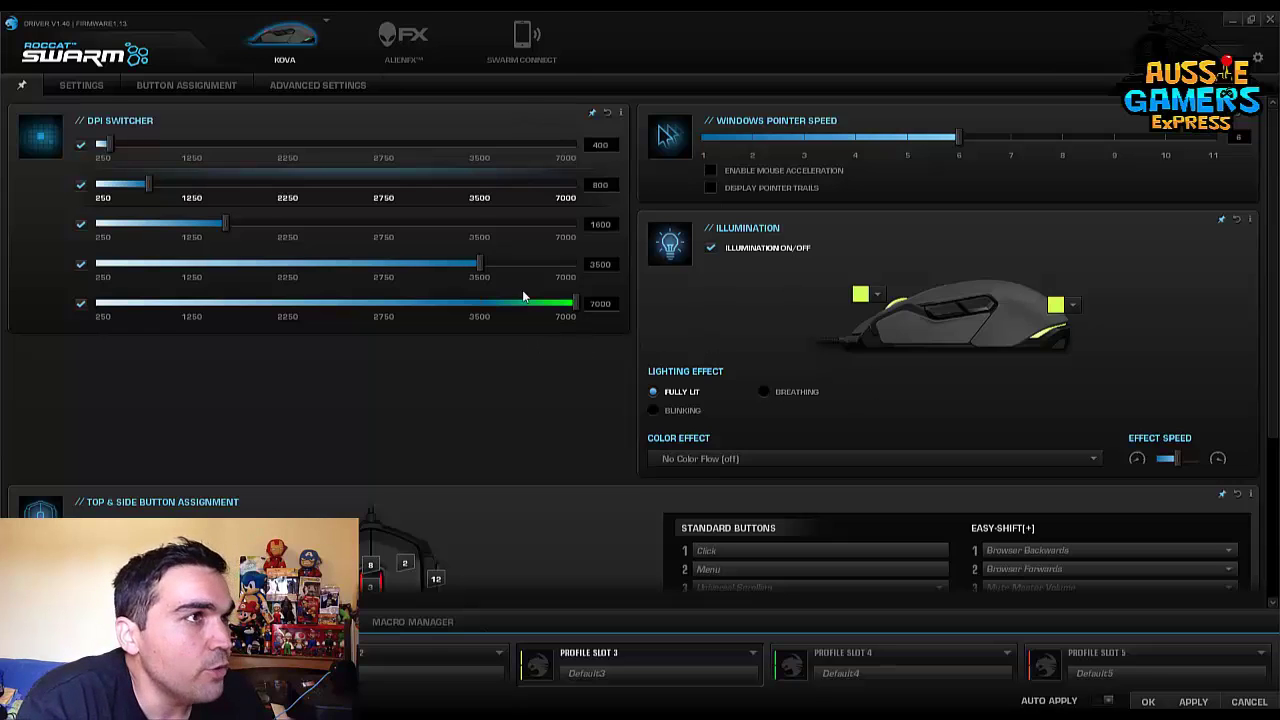
Close the illumination panel and review the Settings, Button Assignment and Advanced Settings tabs
left_click(1222, 220)
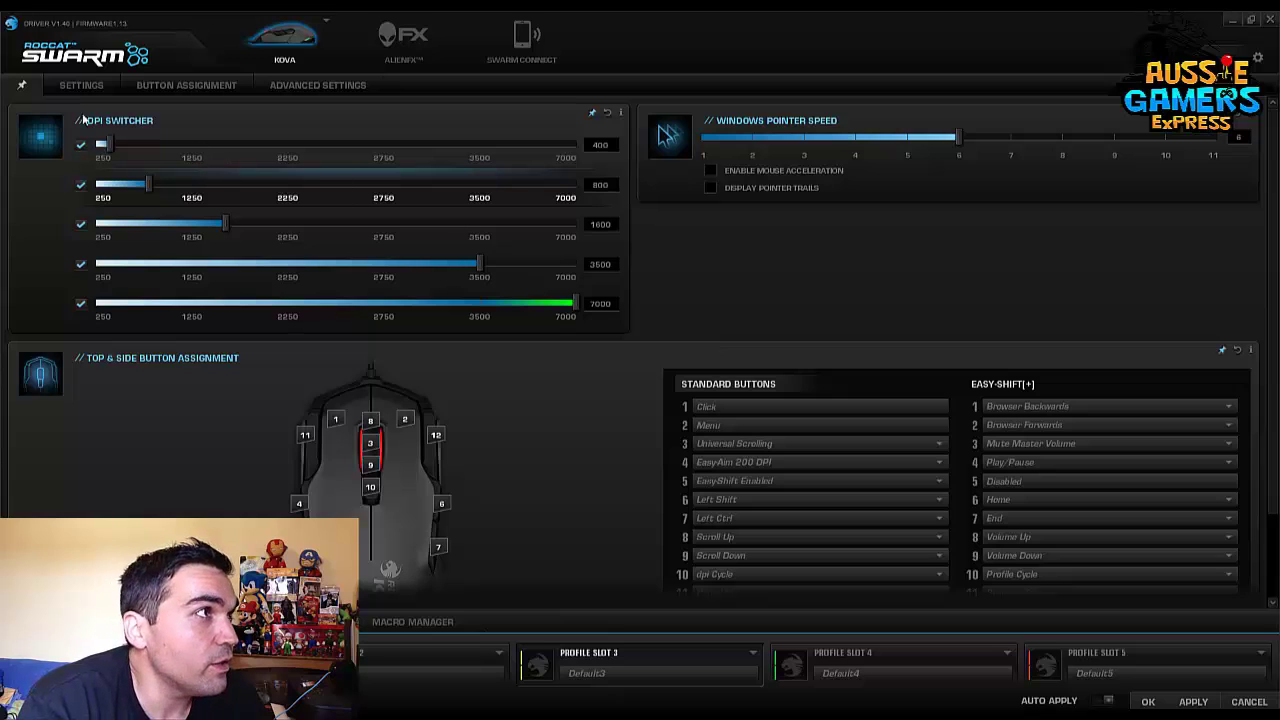
left_click(68, 86)
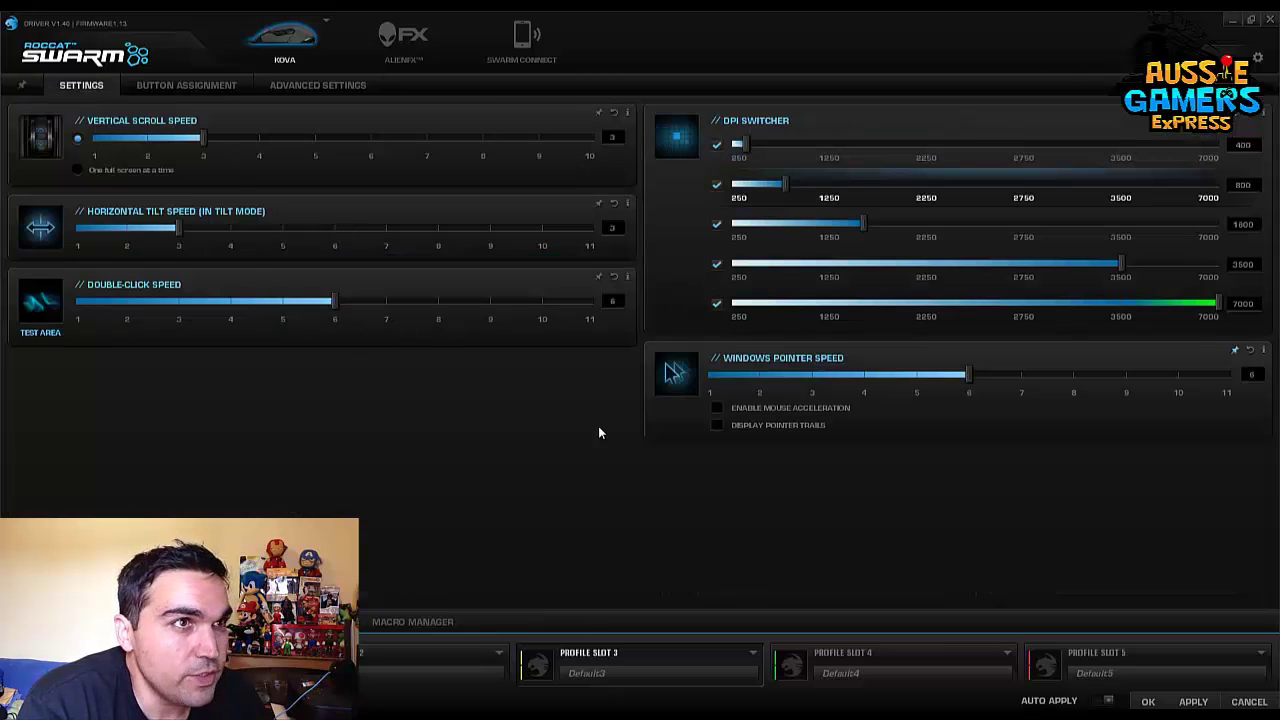
left_click(182, 85)
left_click(318, 85)
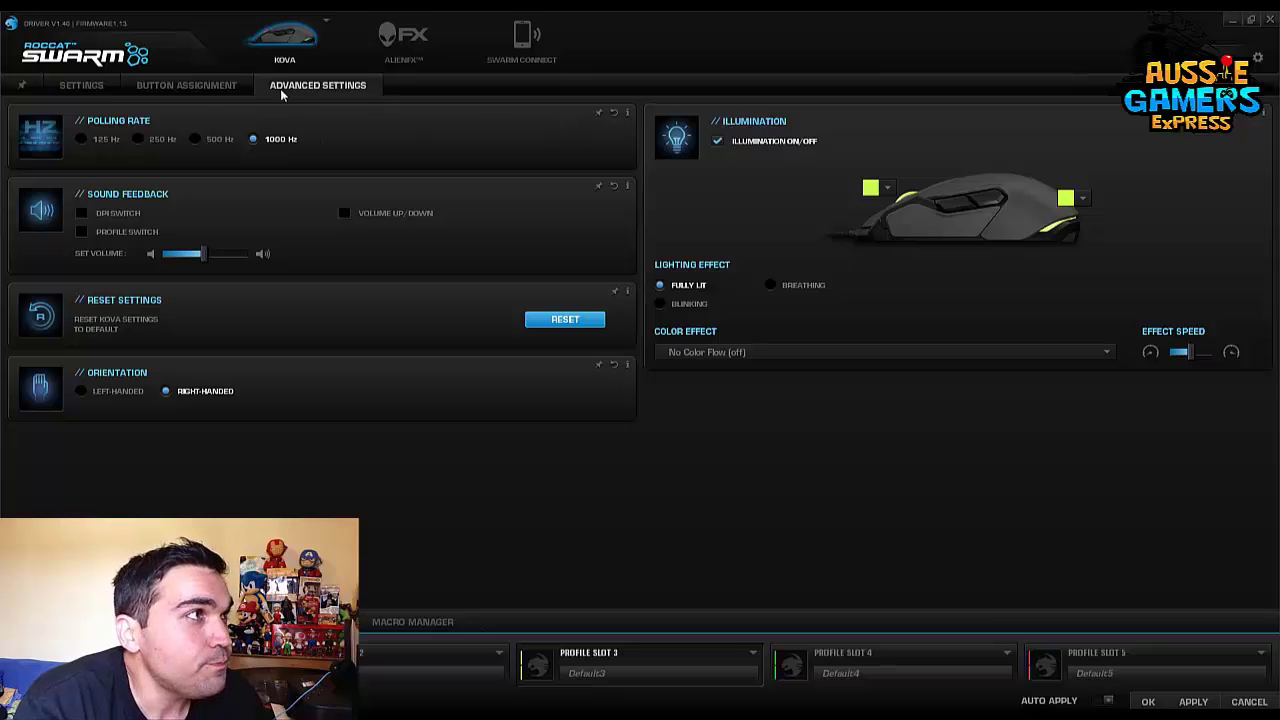
Return to the Kova Settings tab showing DPI stages 400–7000 and pointer speed 6
left_click(80, 87)
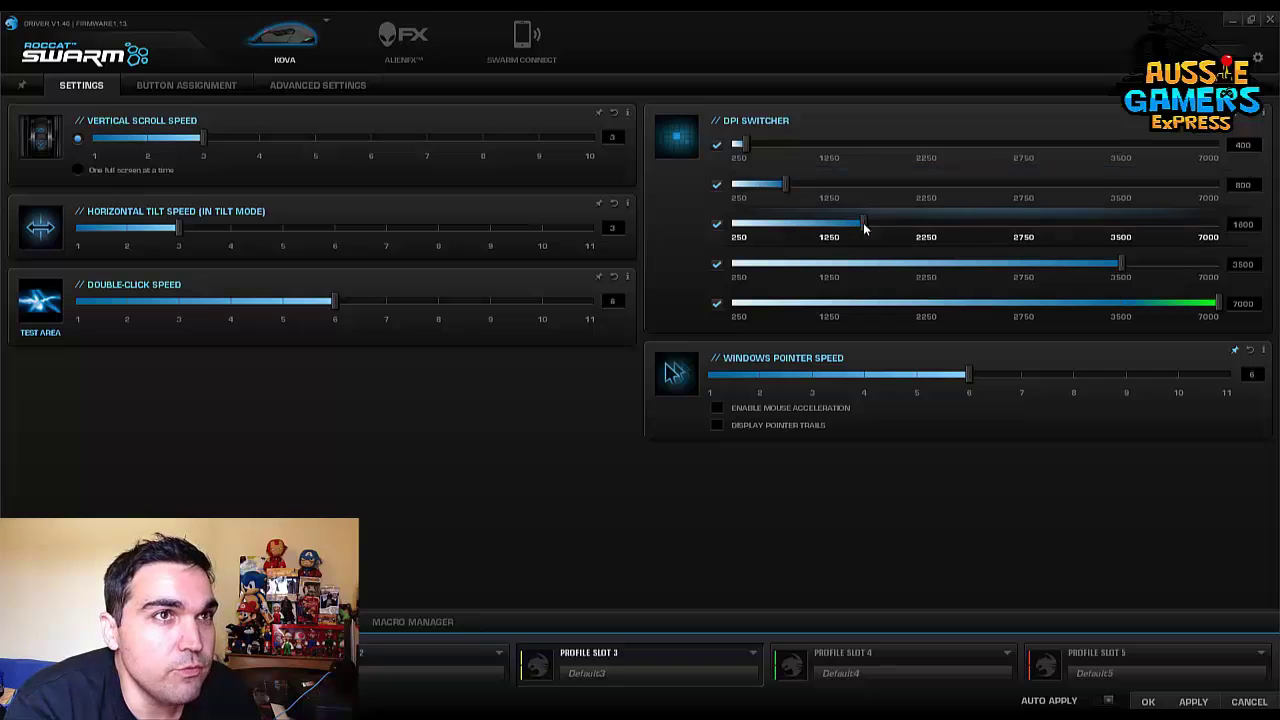
mouse_move(863, 222)
left_mouse_down()
mouse_move(1260, 231)
mouse_move(864, 233)
left_mouse_up()
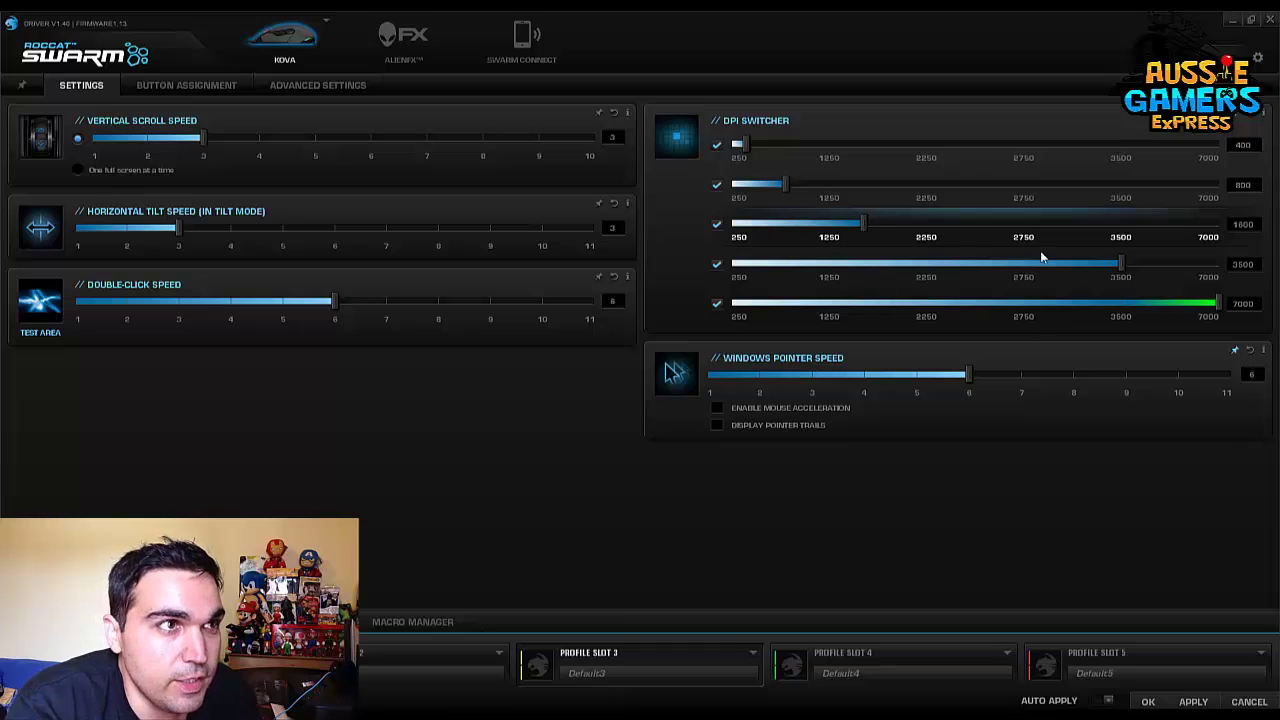
left_click_drag(865, 224, 868, 224)
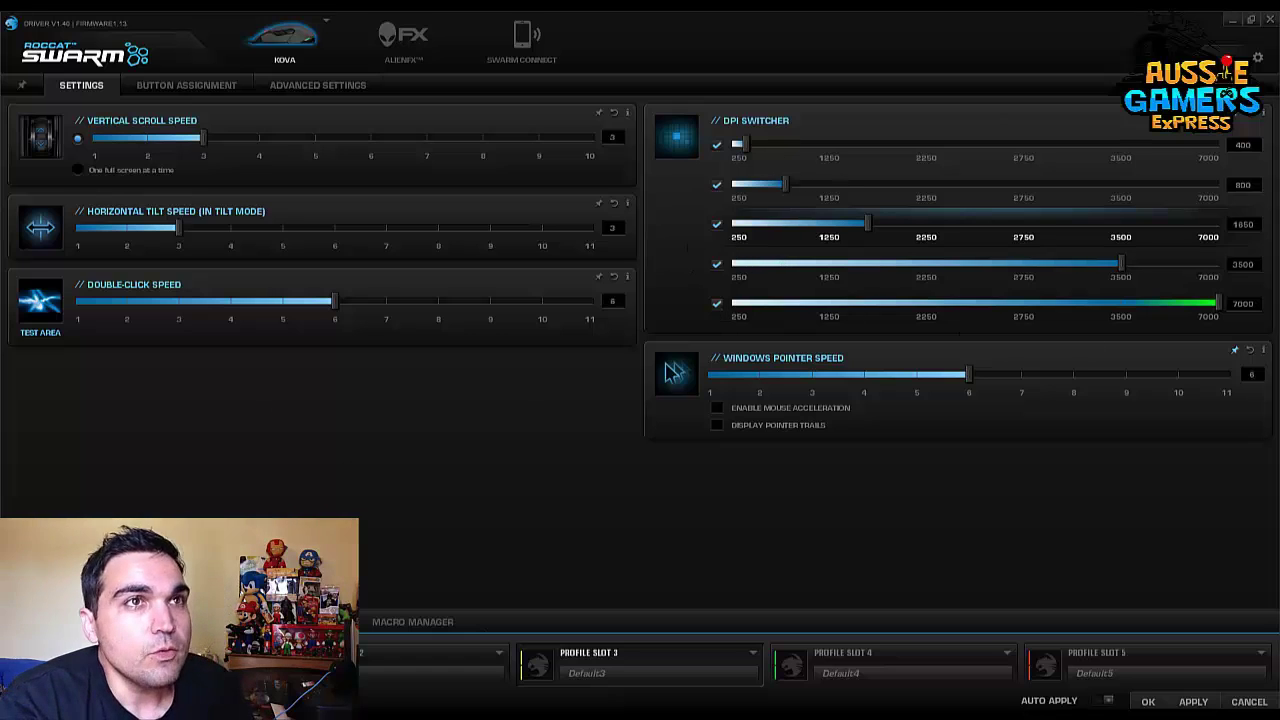
left_click(1250, 115)
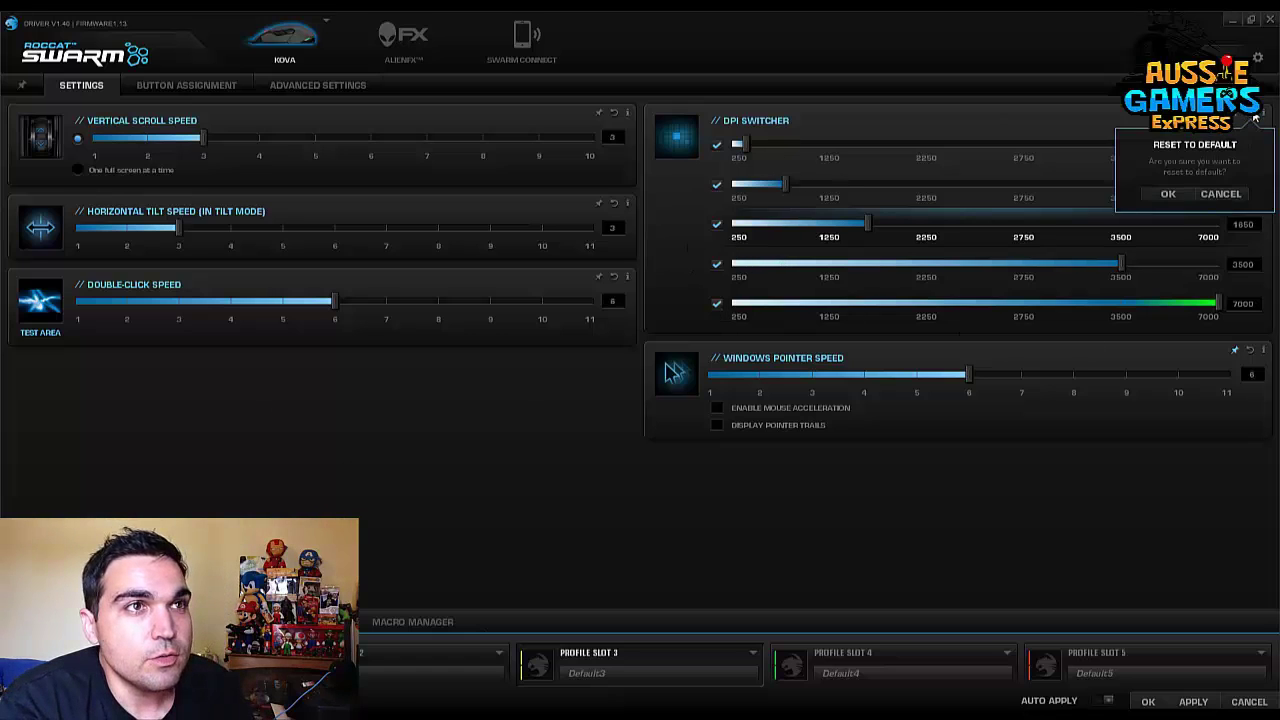
left_click(1166, 194)
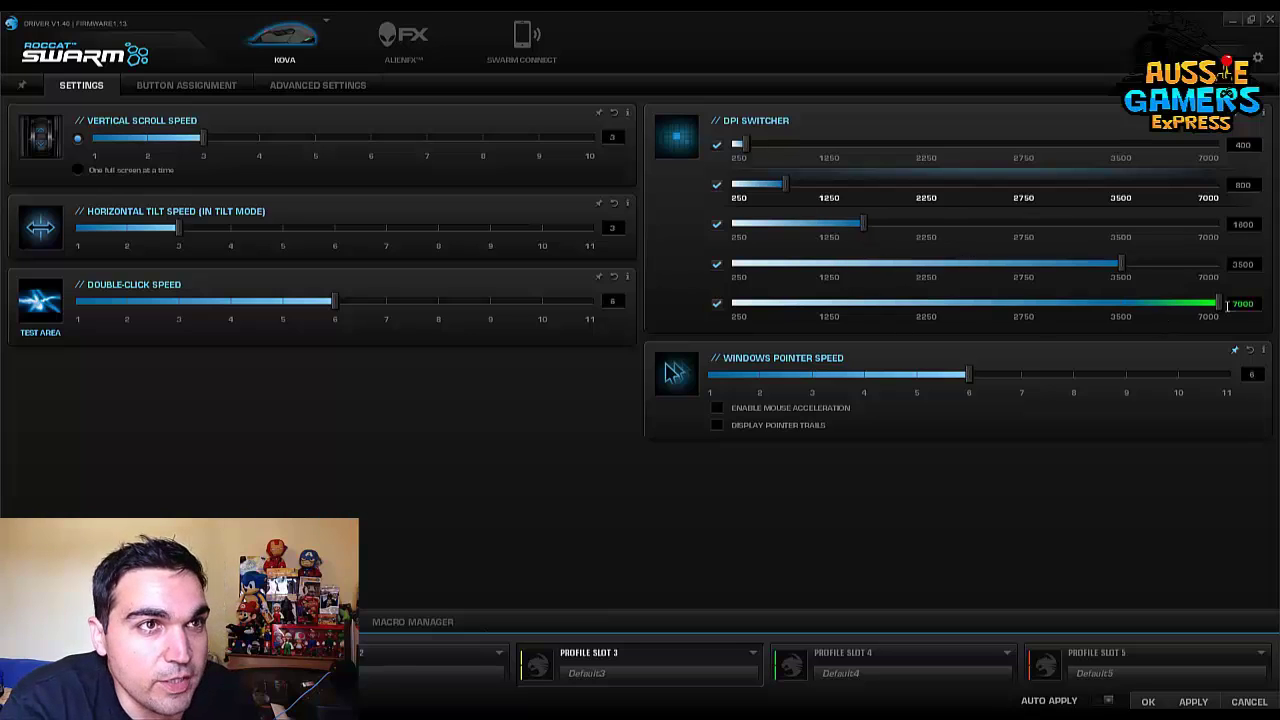
left_click(716, 305)
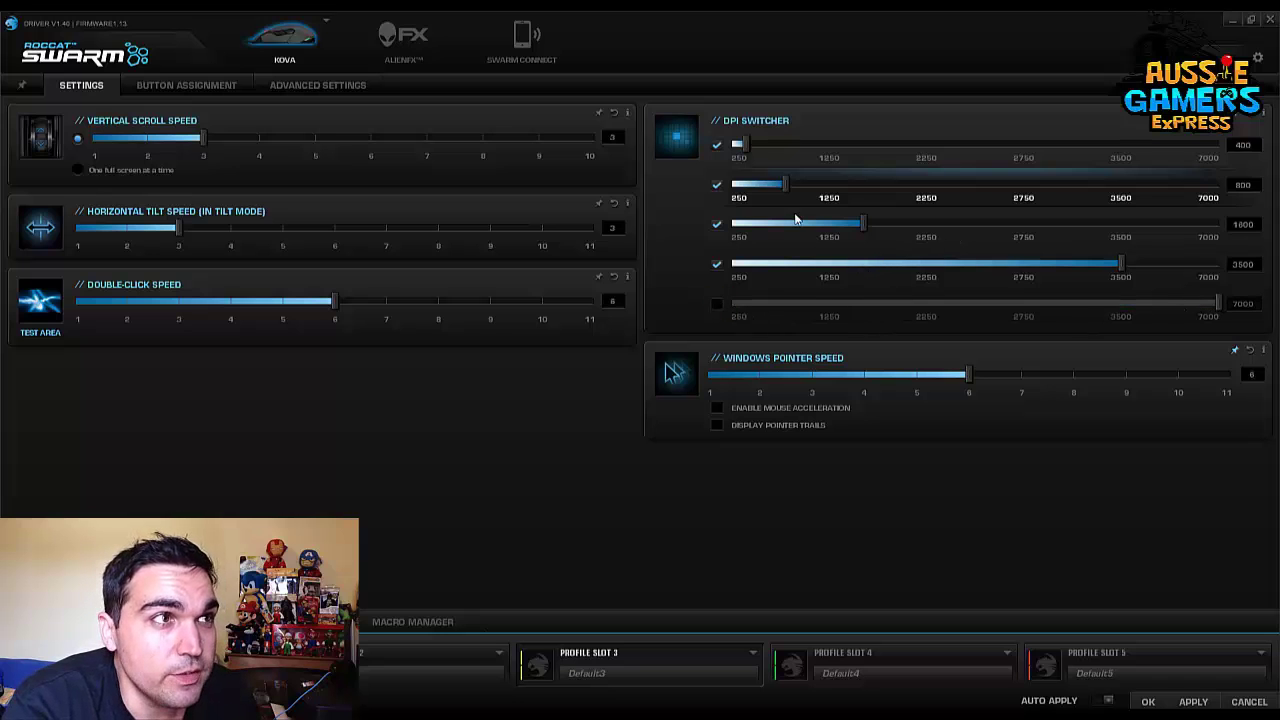
left_click(716, 303)
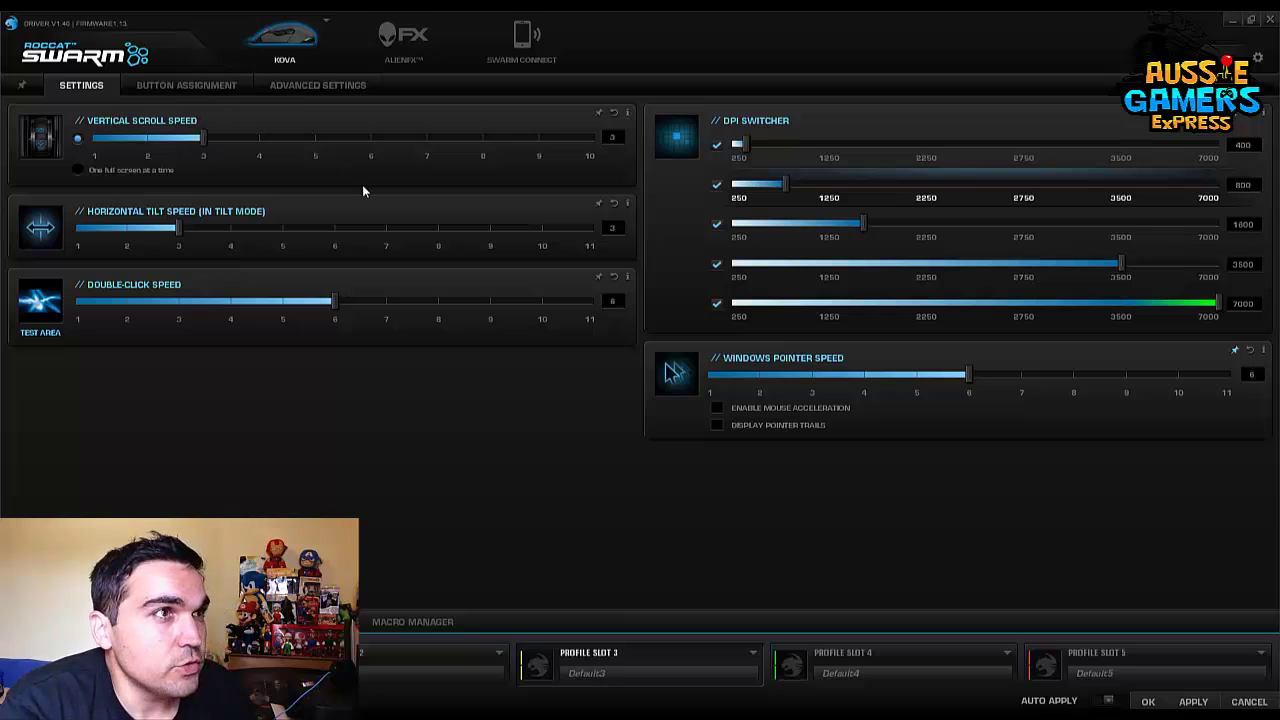
Show the standard and Easy-Shift functions for all 12 Kova buttons
left_click(238, 86)
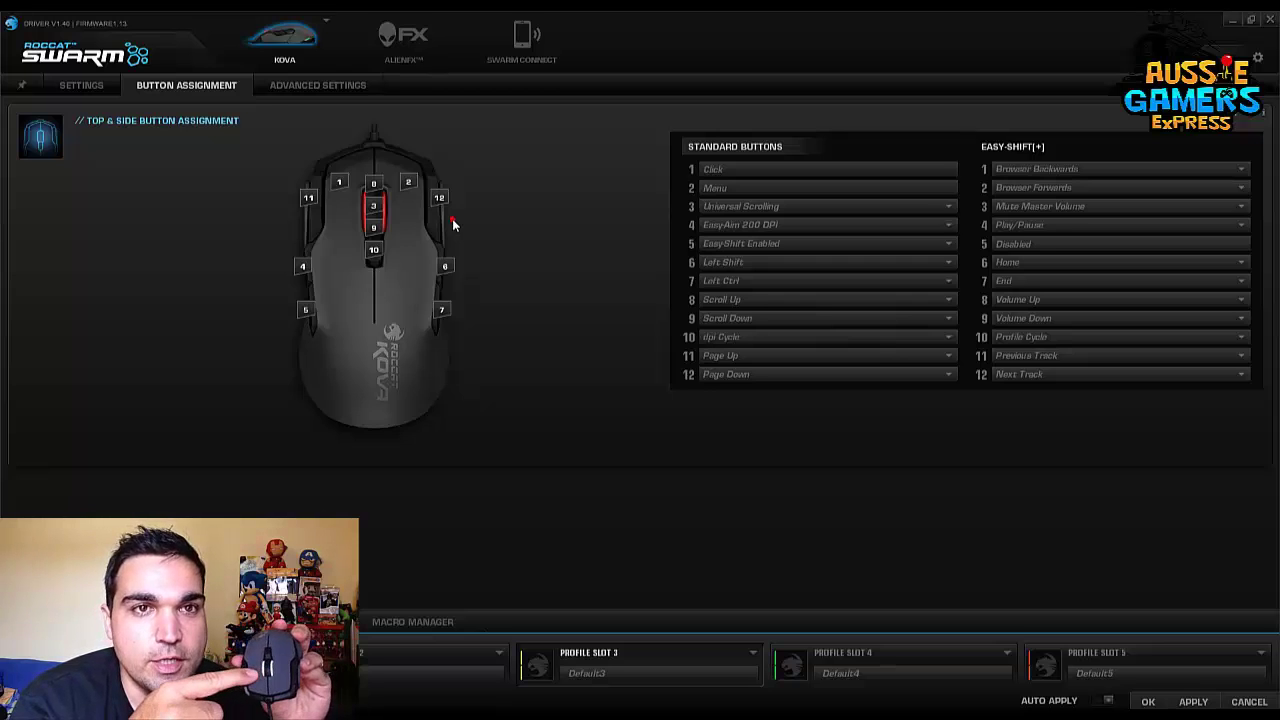
Inspect button 3's assignment options without changing them, and go back to Advanced Settings
left_click(452, 225)
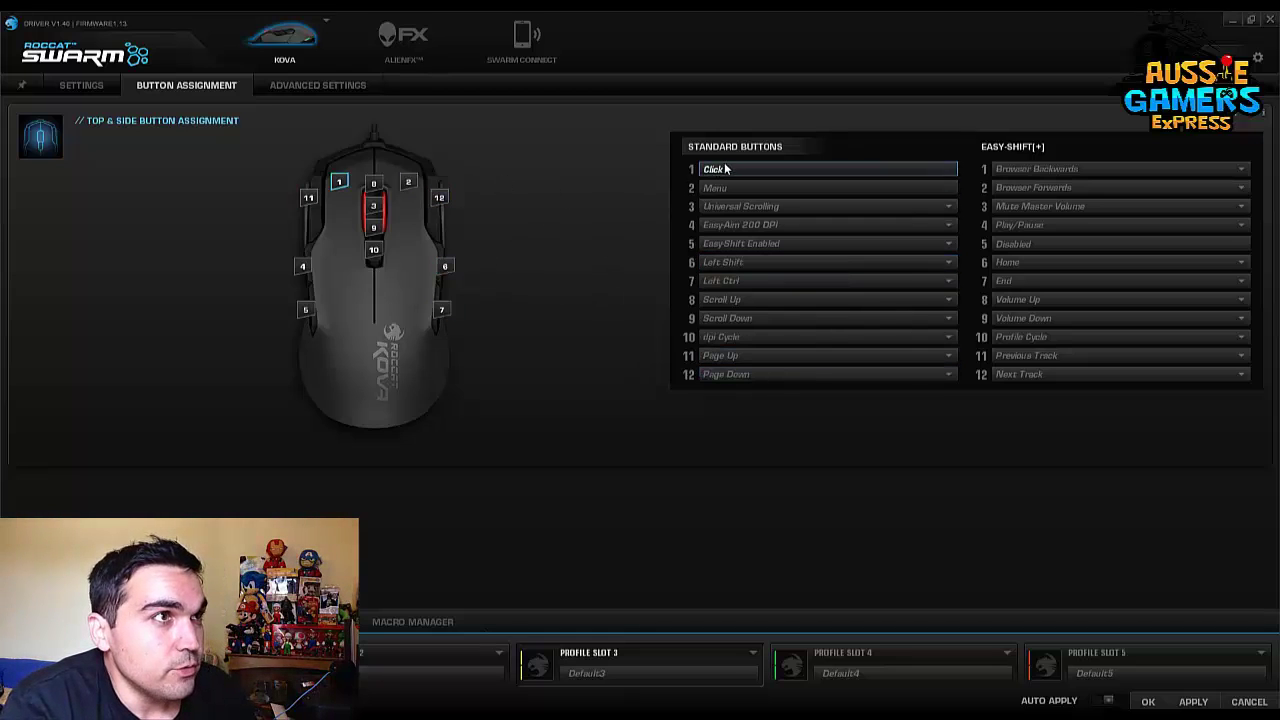
left_click(832, 208)
left_click(830, 208)
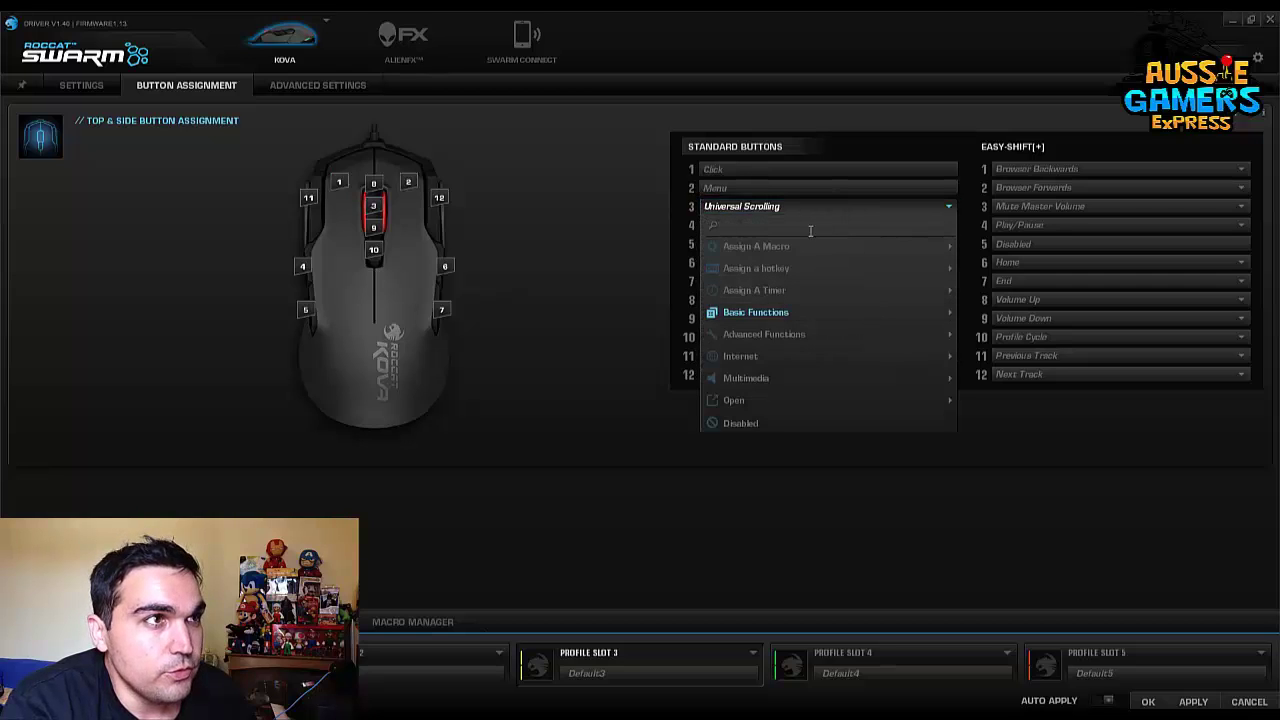
left_click(782, 206)
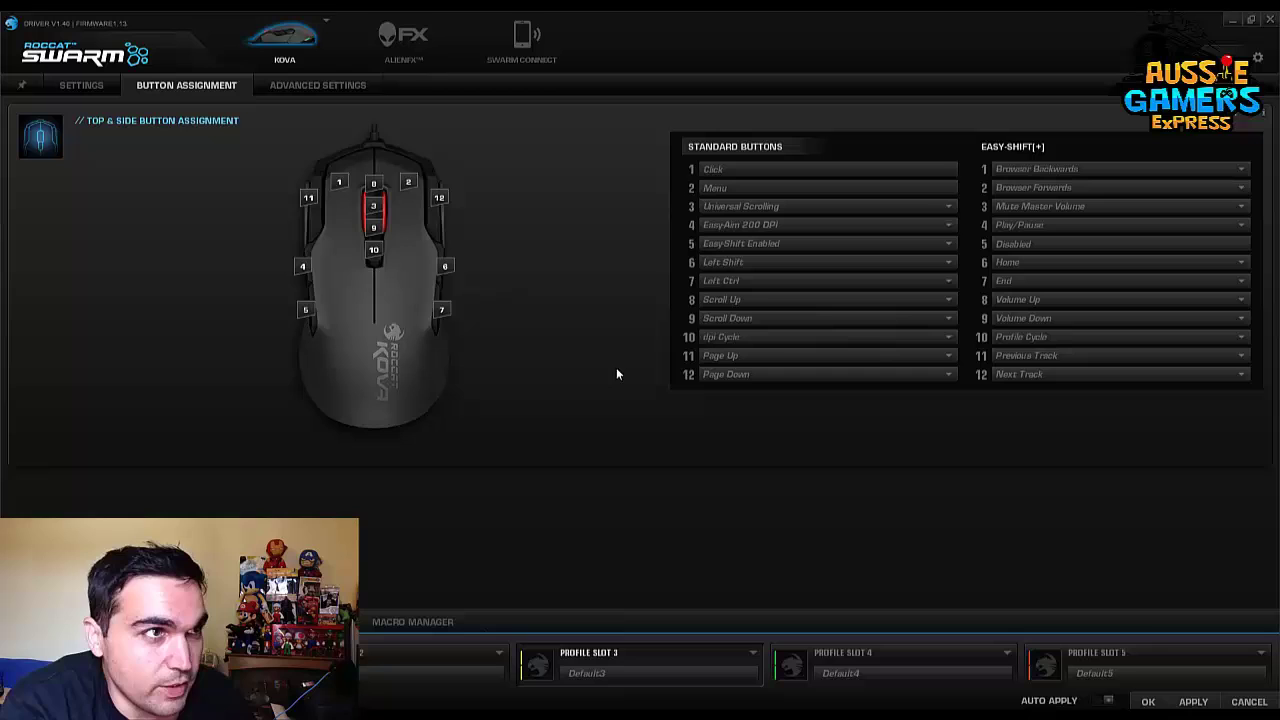
left_click(303, 85)
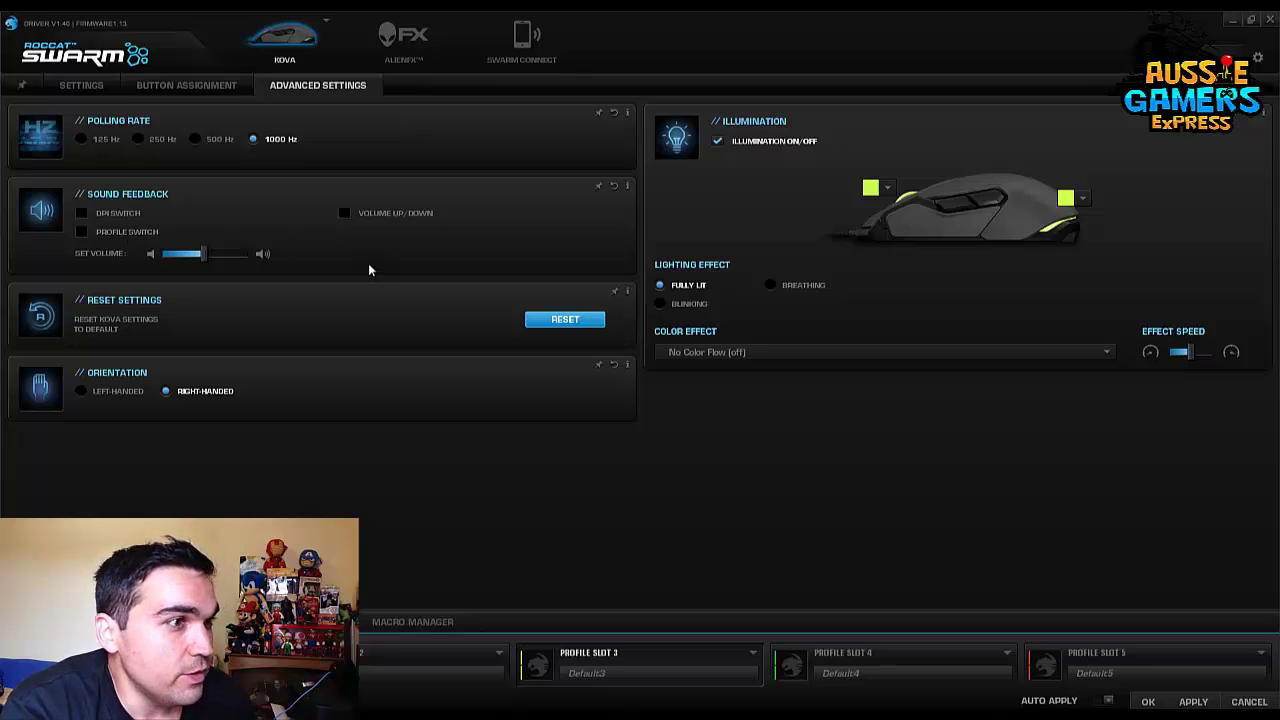
Enable DPI Switch sound feedback and save it with OK
left_click(81, 213)
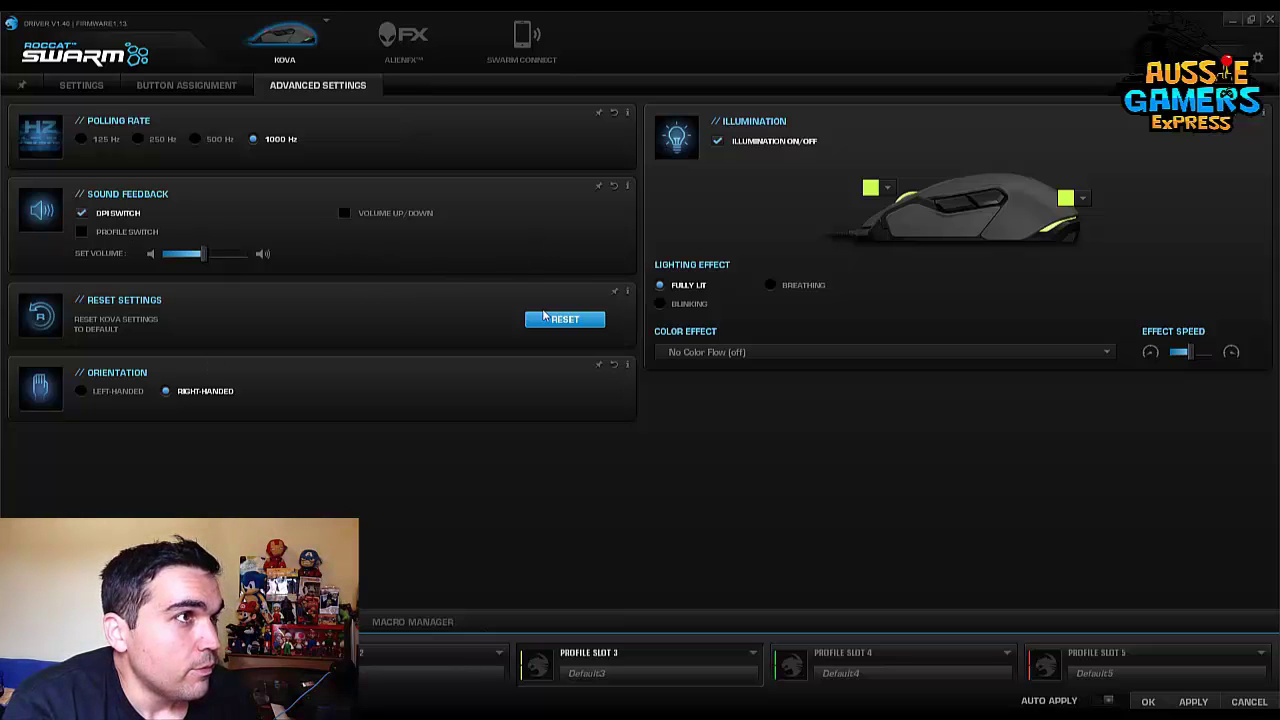
left_click(1150, 700)
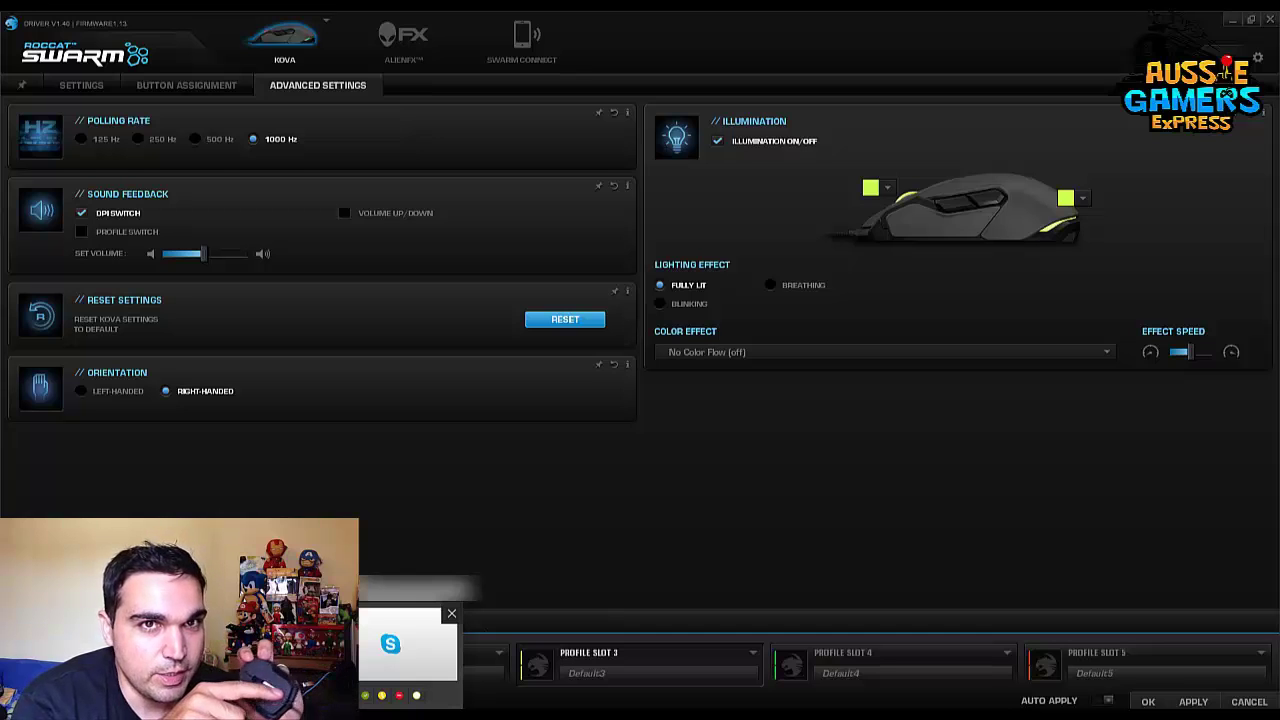
Switch to the desktop and back, so Color Effect now reads Color Flow (on)
key("super+d")
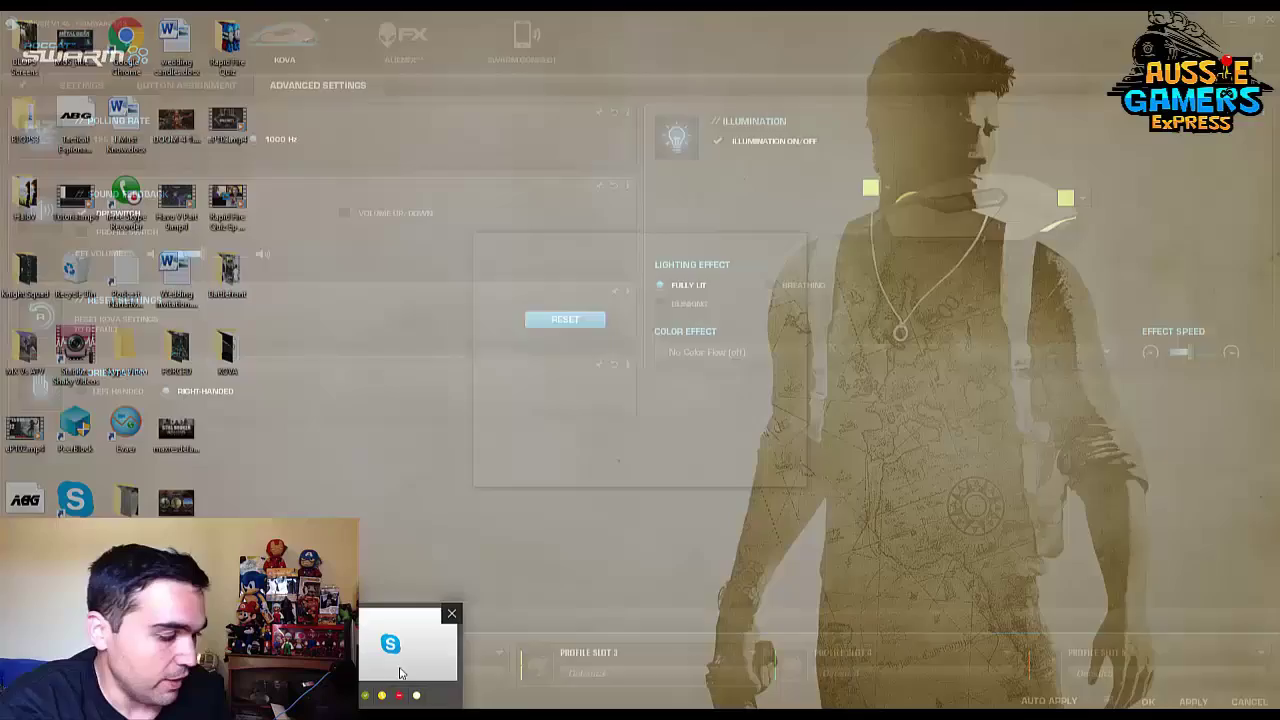
key("super+d")
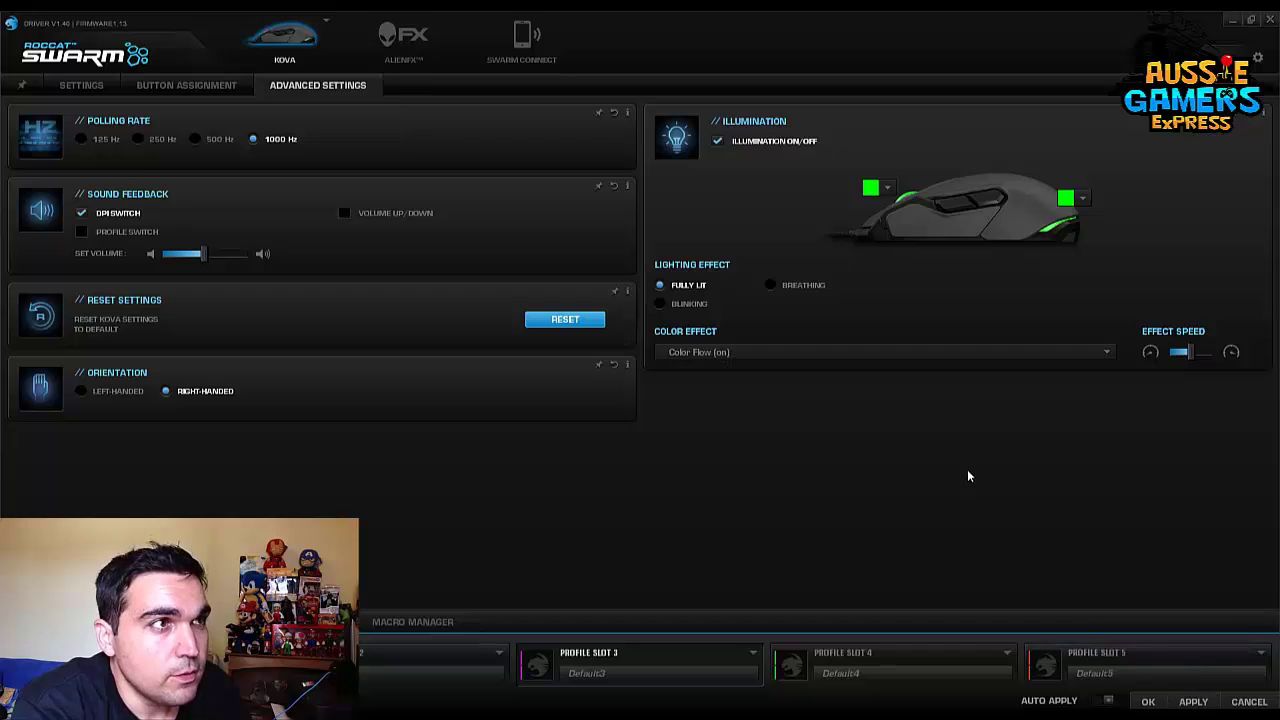
Apply the Color Flow illumination to the Kova mouse
left_click(1190, 701)
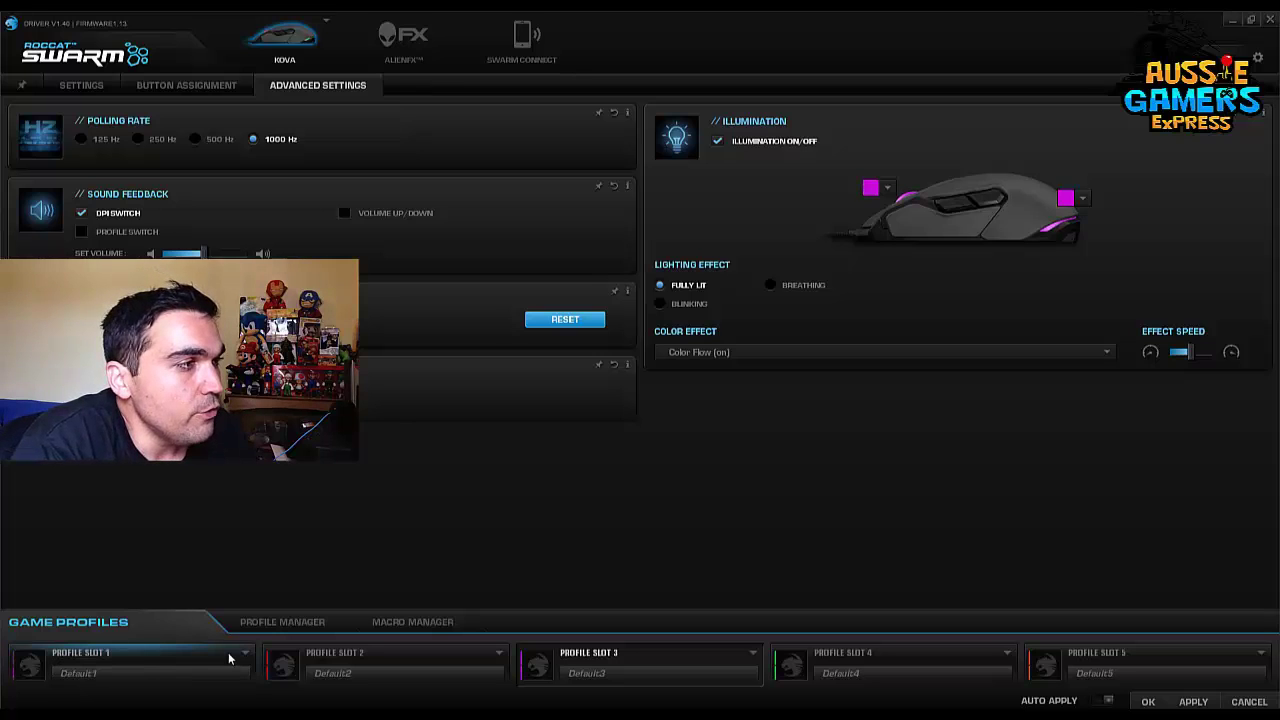
Make Profile Slot 1 the active profile and close the Profile Manager
left_click(161, 662)
left_click(158, 673)
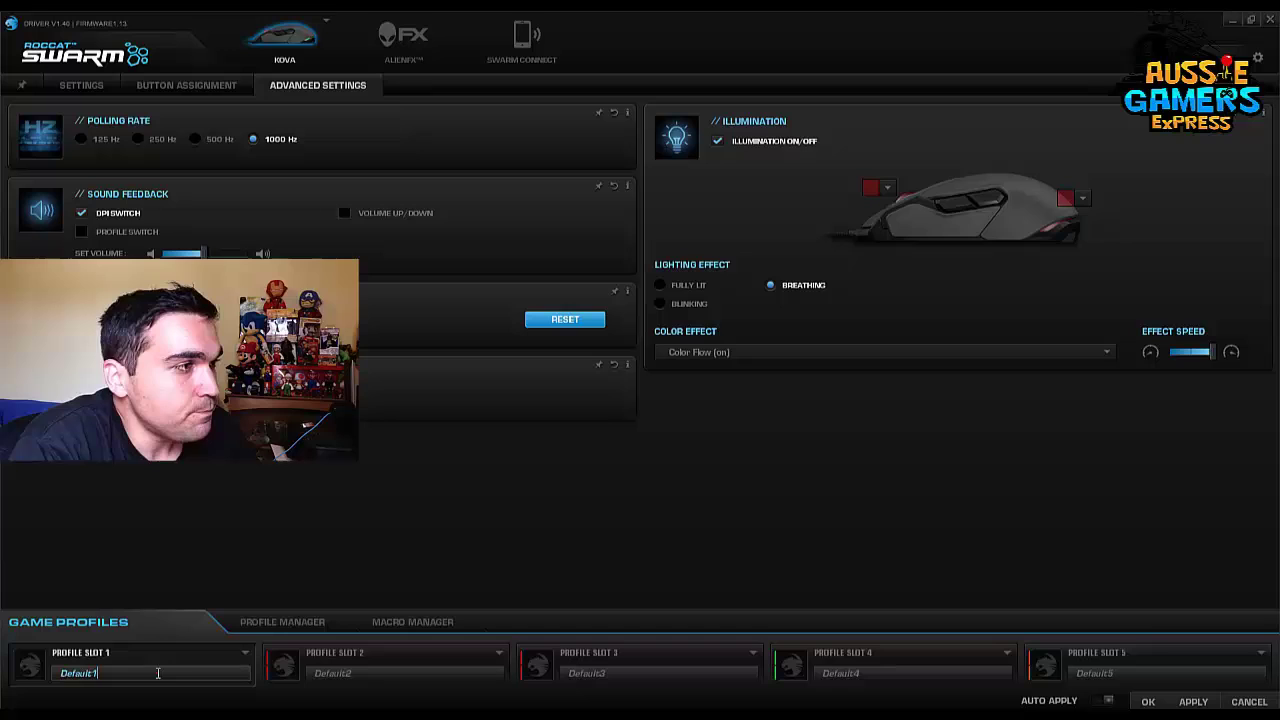
left_click(245, 652)
left_click(260, 621)
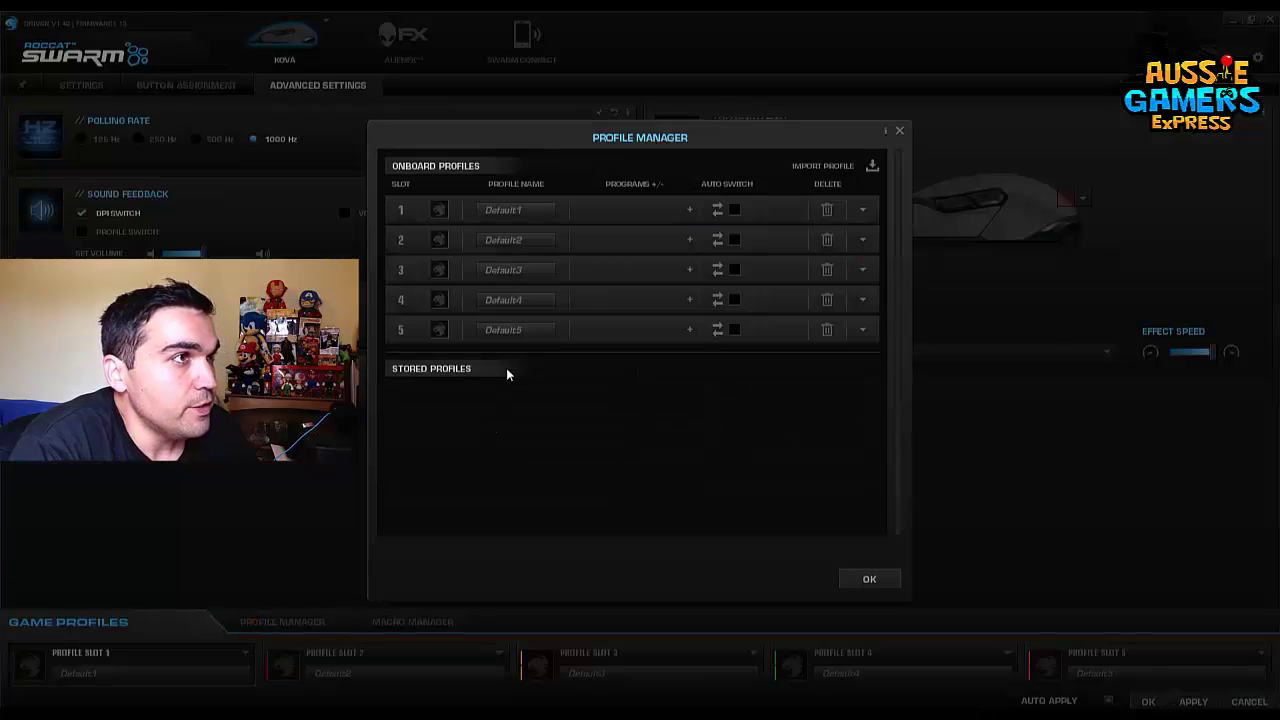
left_click(899, 130)
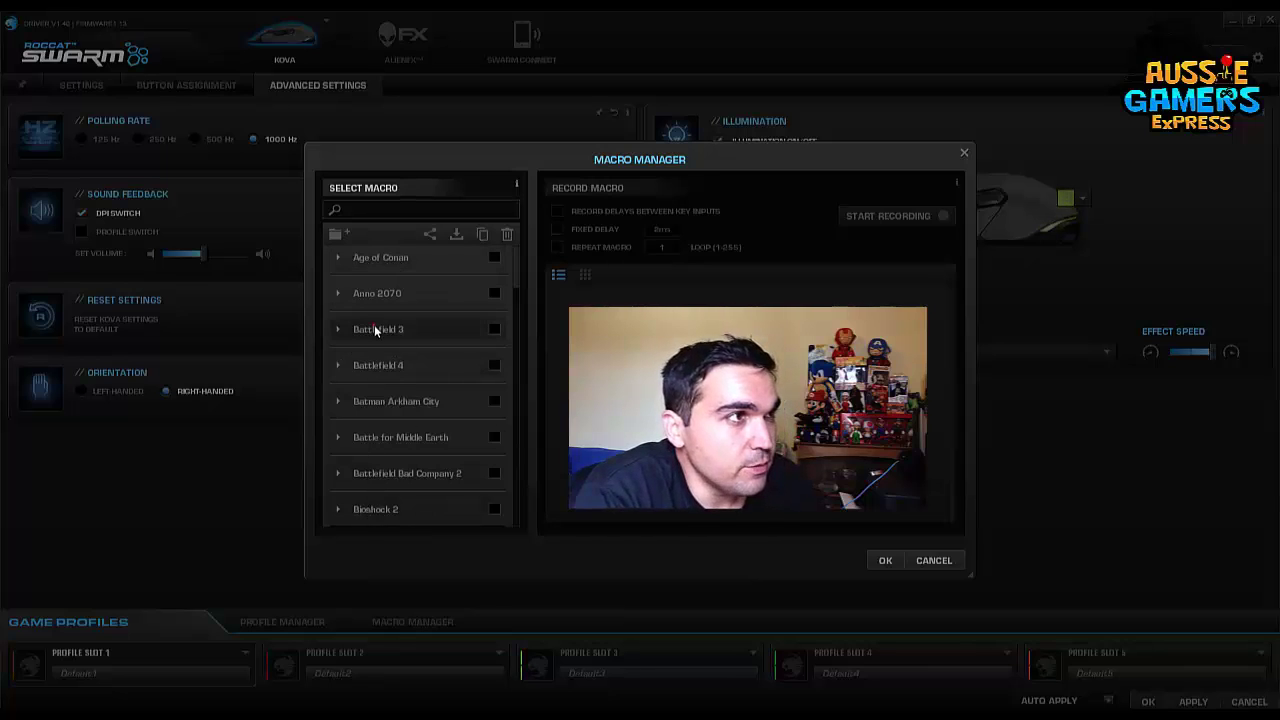
Browse the Battlefield 3 and Batman Arkham City macro sets, then close the Macro Manager
left_click(494, 329)
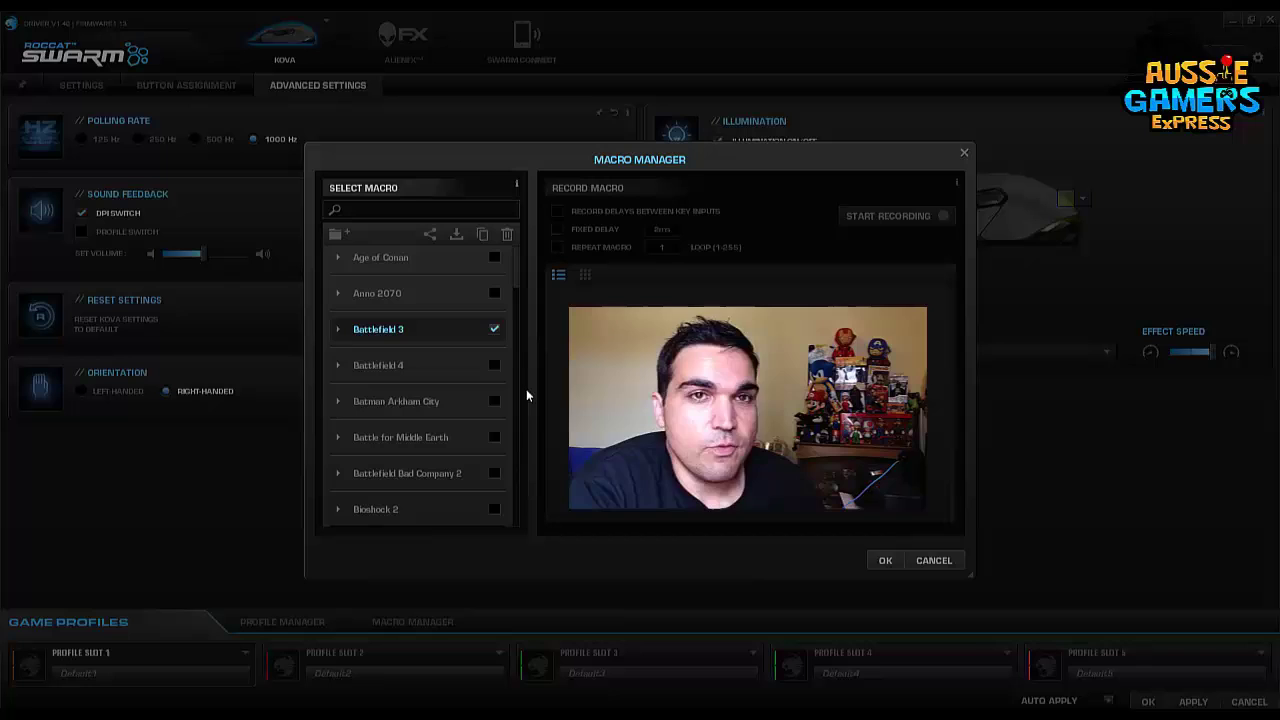
left_click(494, 330)
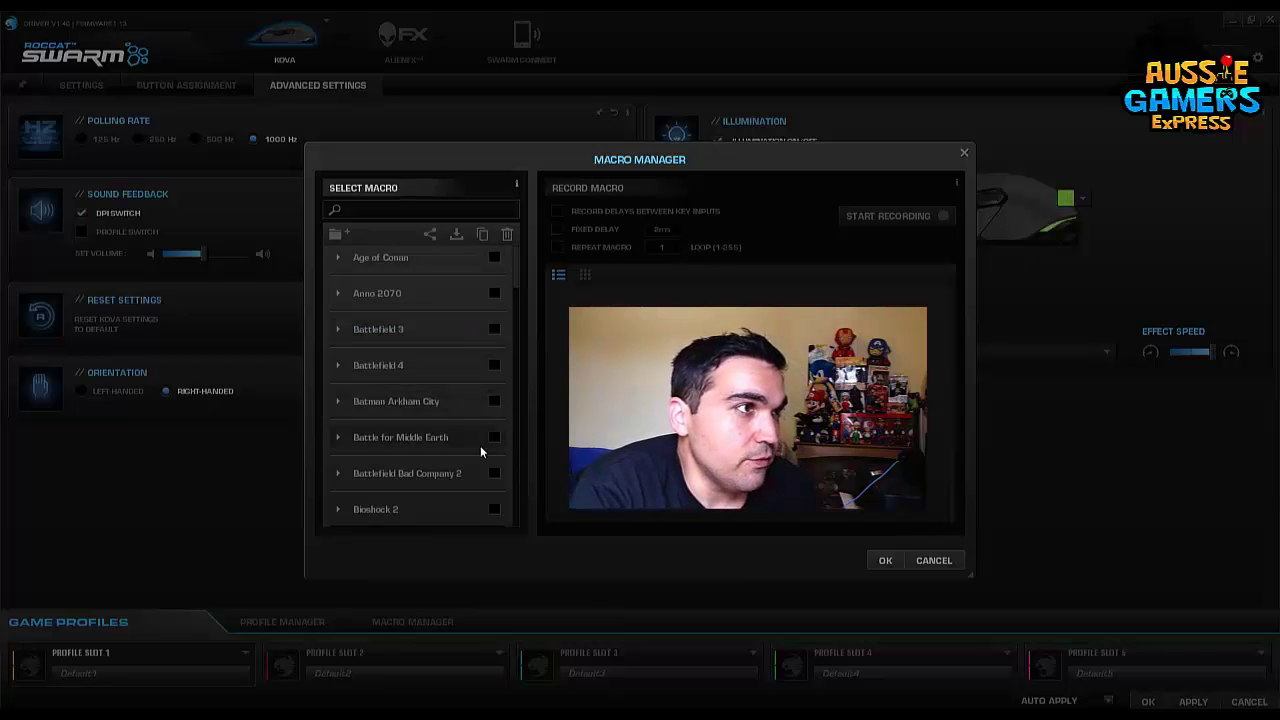
left_click(493, 403)
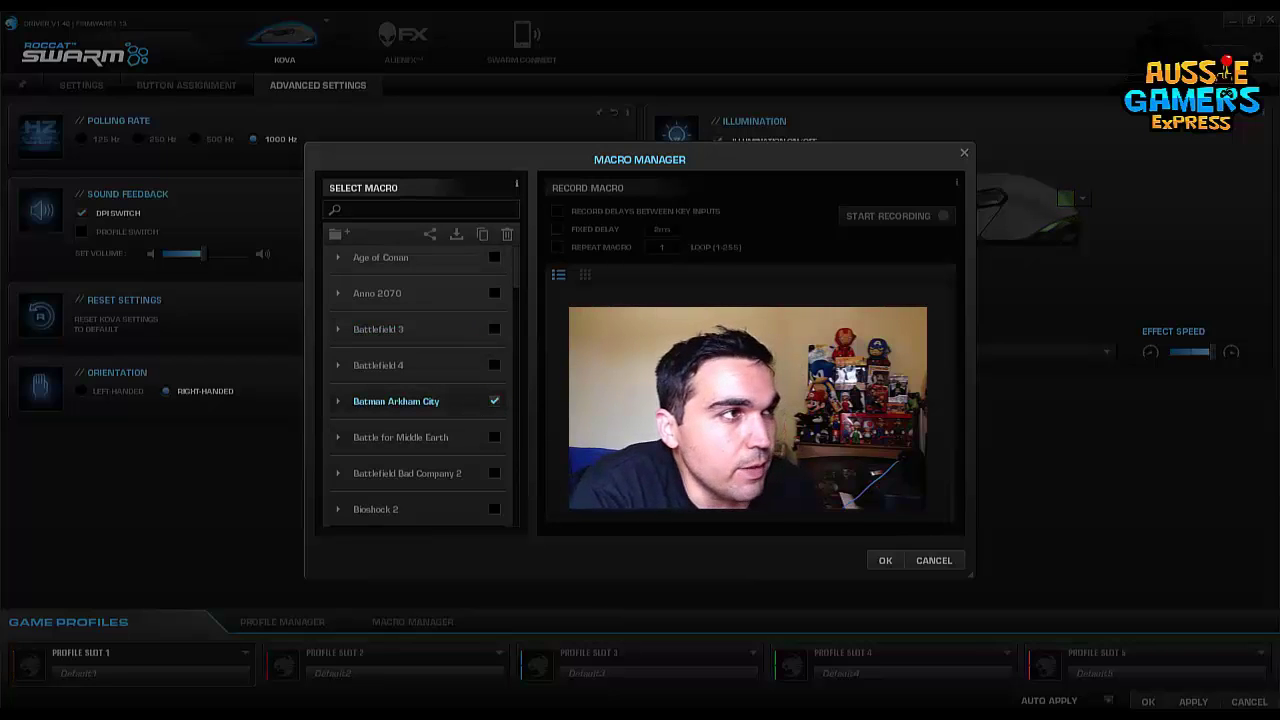
left_click(494, 401)
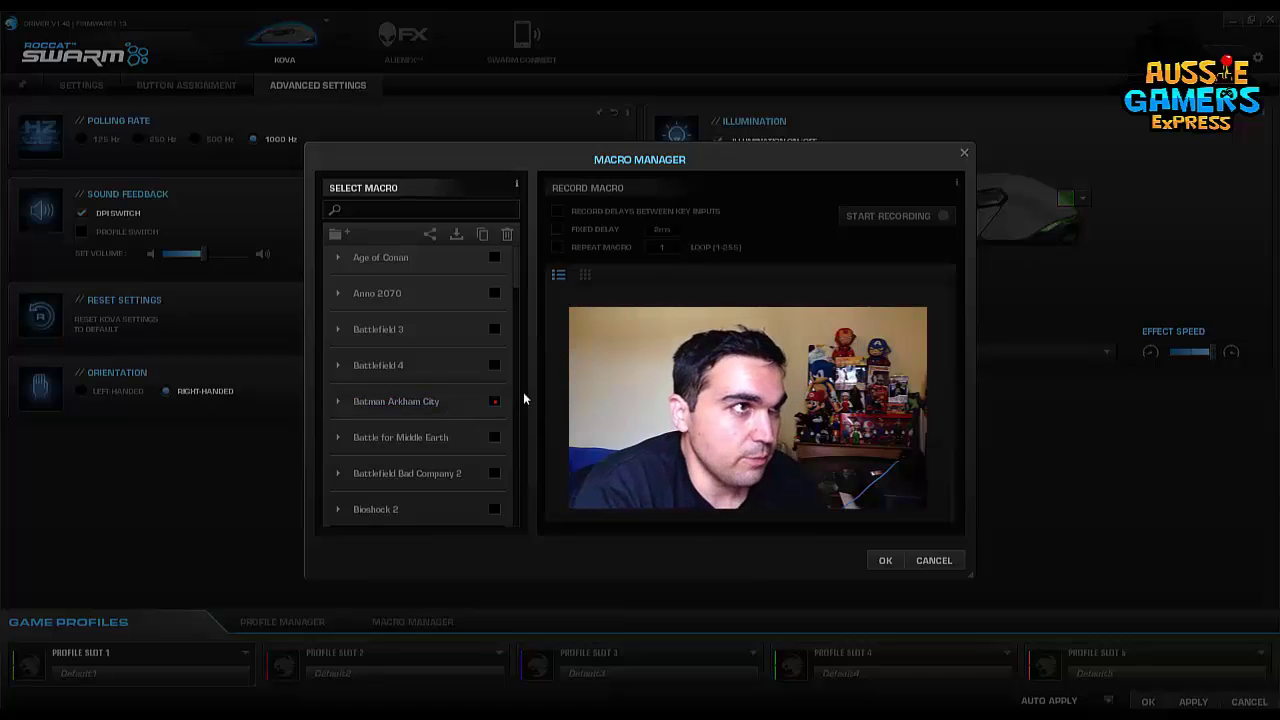
left_click(965, 153)
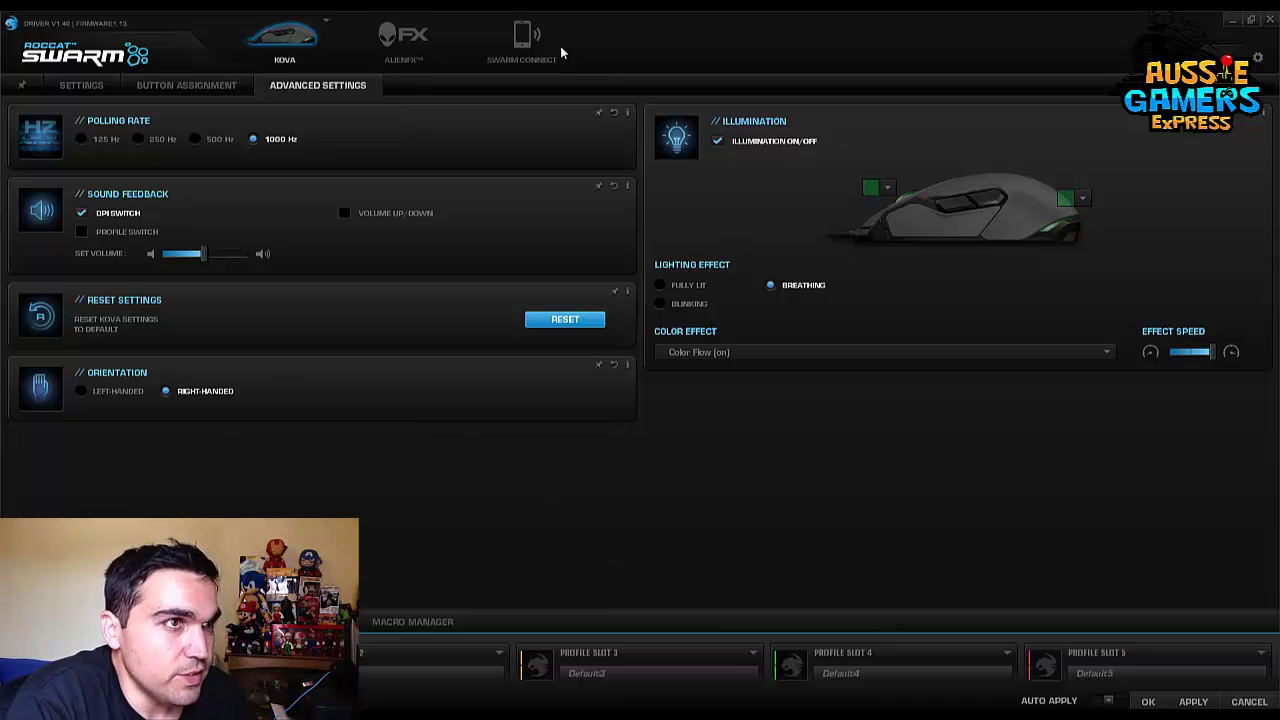
Return to the Settings tab showing scroll speed 3 and DPI stages 400, 800, 1600, 3500, 7000
left_click(81, 85)
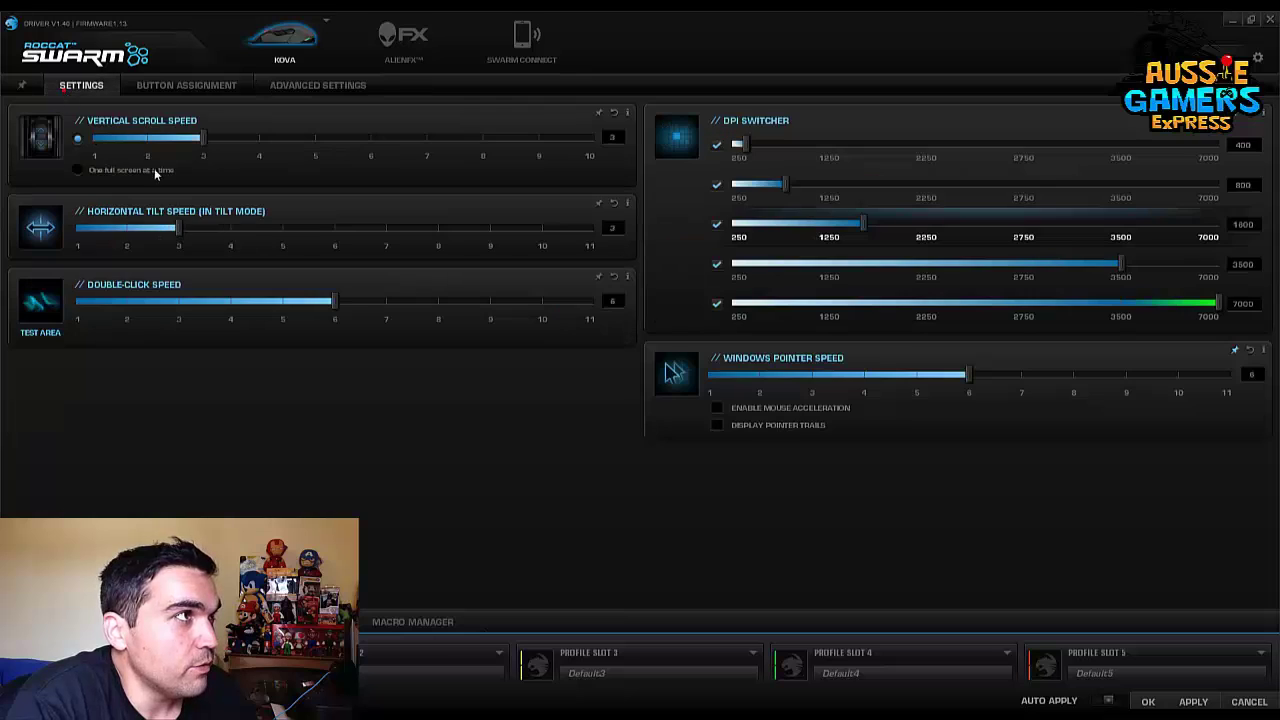